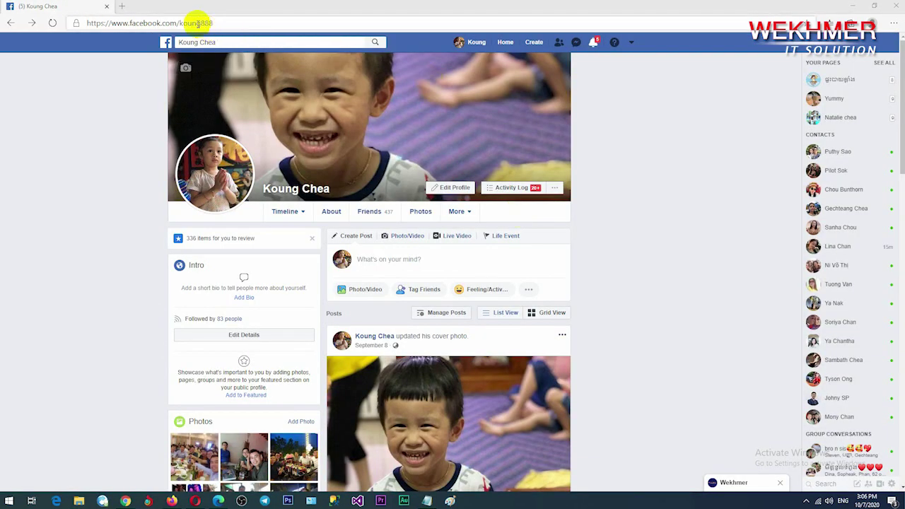
left_click_drag(180, 23, 243, 24)
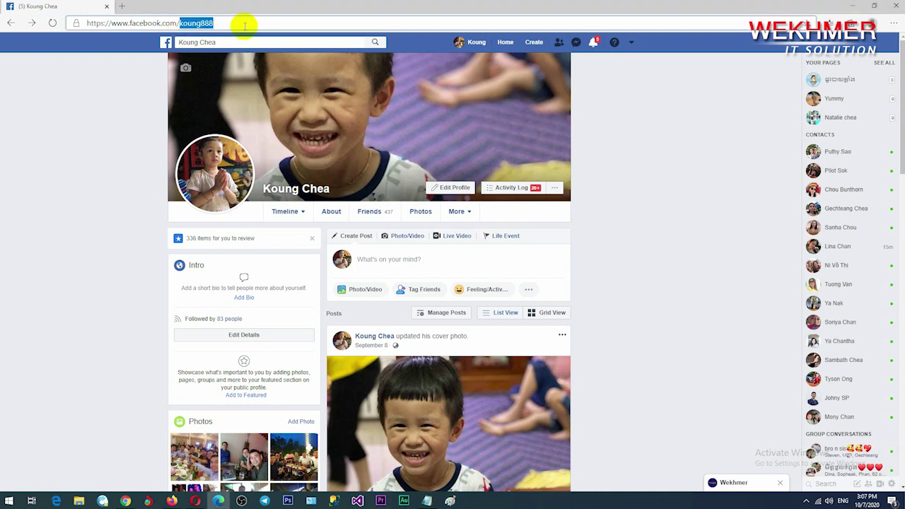
type("adsmanager")
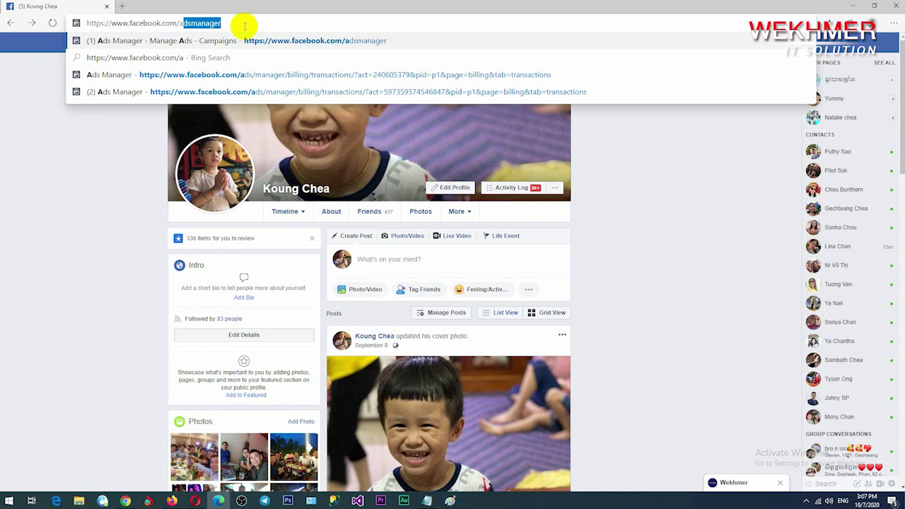
key("Return")
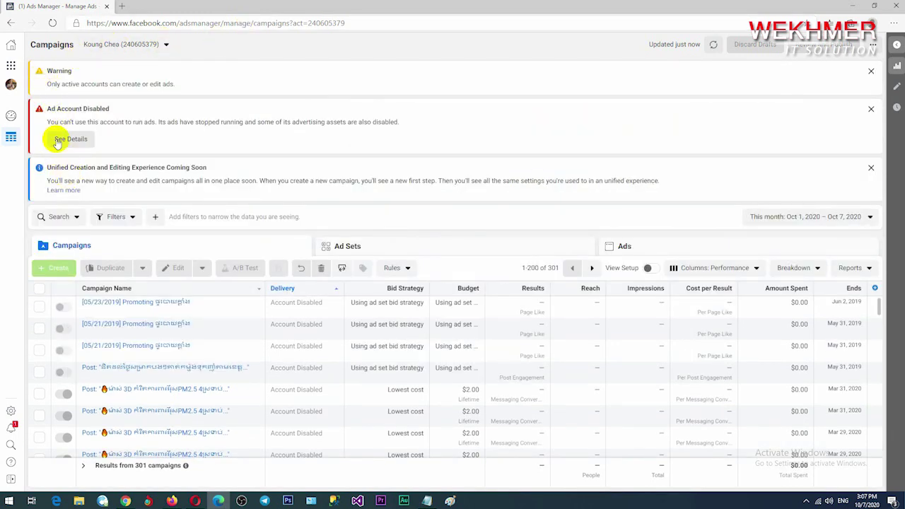
Step: Read the Ad Account Disabled notice, open its details and check the ad account's status
left_click_drag(49, 109, 111, 108)
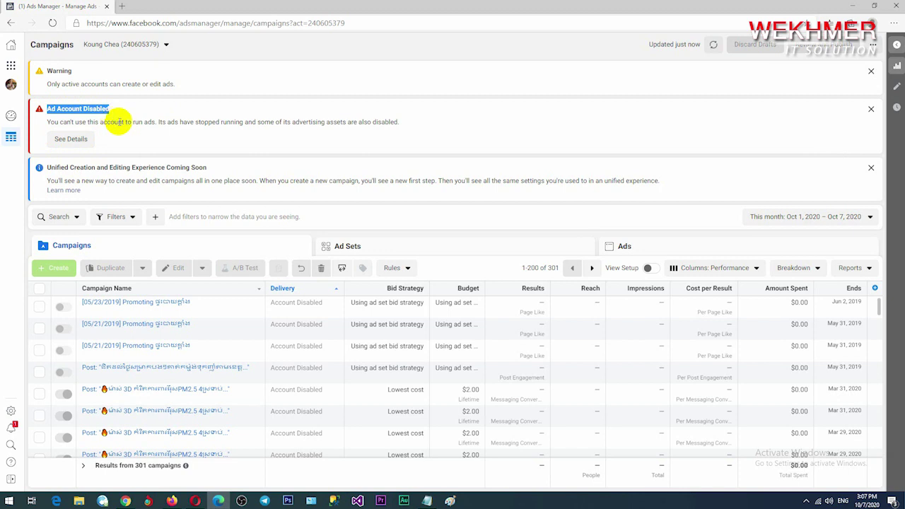
left_click_drag(48, 123, 405, 122)
left_click(234, 142)
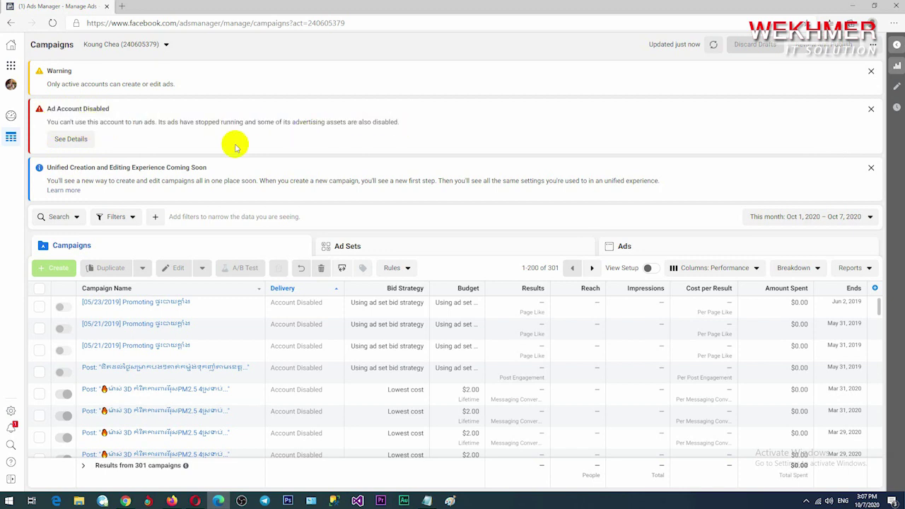
left_click(60, 141)
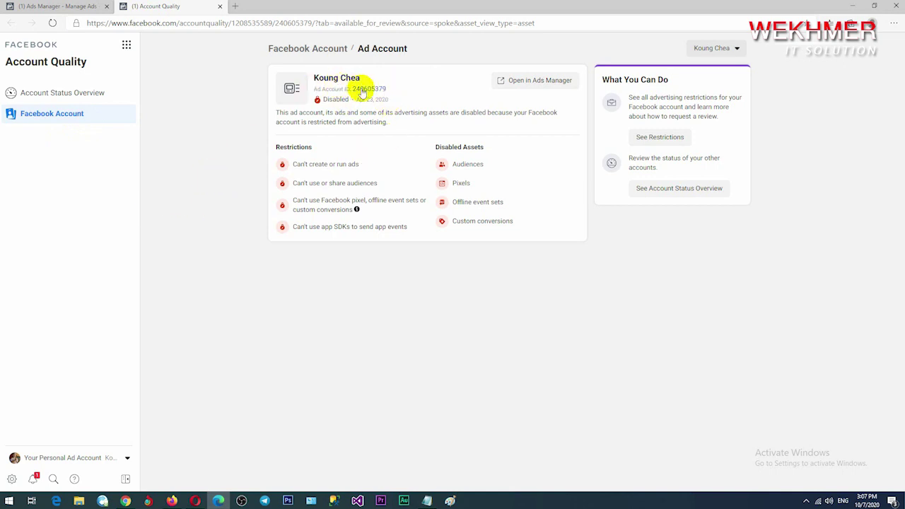
double_click(333, 99)
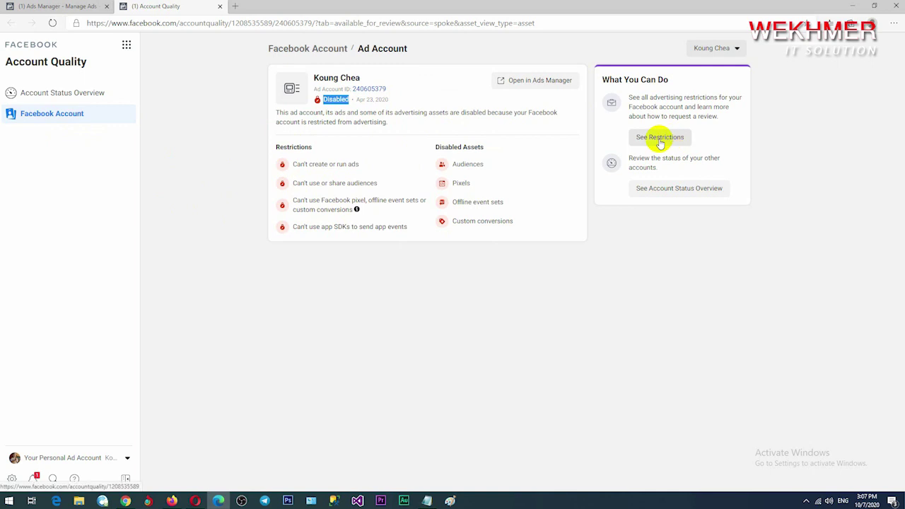
Step: Open the restricted Facebook account from the Account Status Overview and start a review request for it
left_click(689, 189)
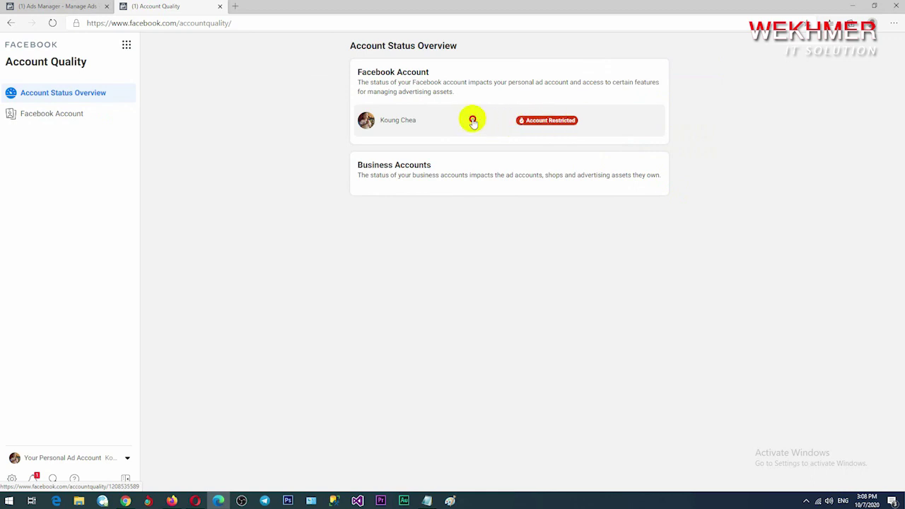
left_click(471, 120)
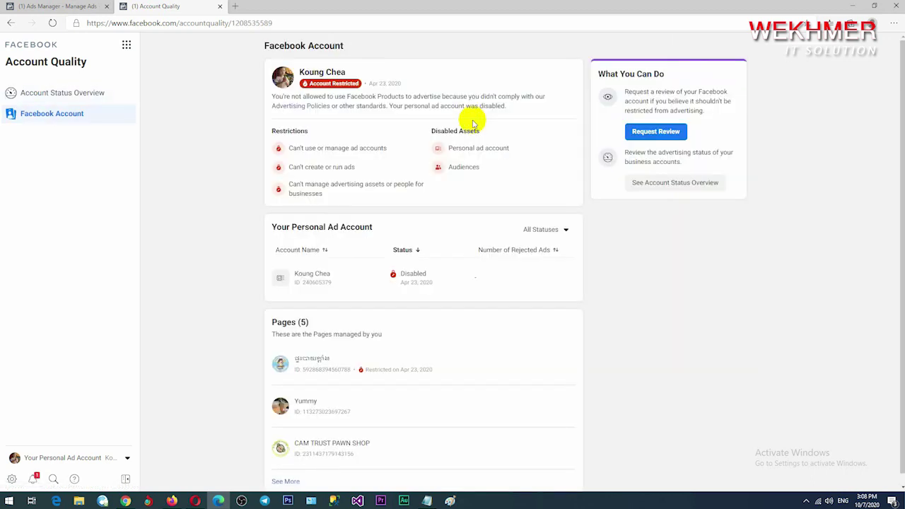
left_click(651, 135)
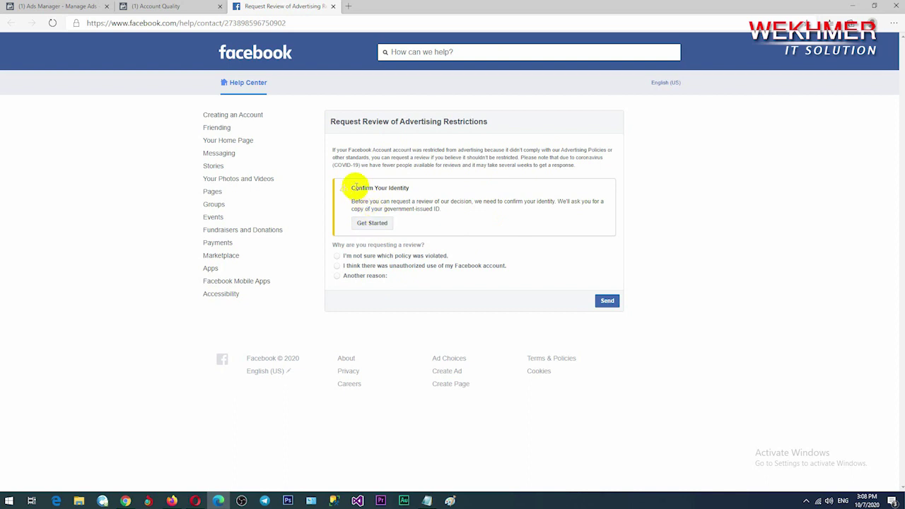
Step: Start the identity confirmation and continue with Cambodia as the country where the ID was issued
left_click_drag(351, 188, 422, 189)
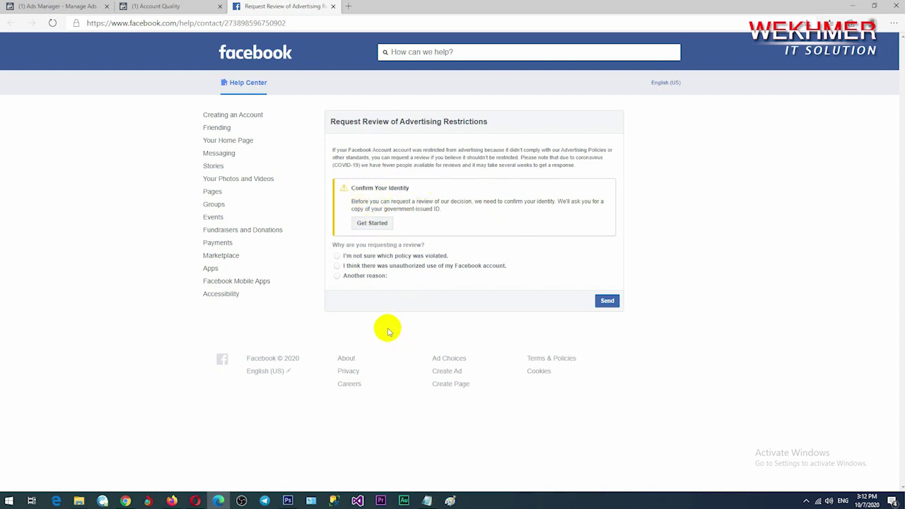
left_click(366, 227)
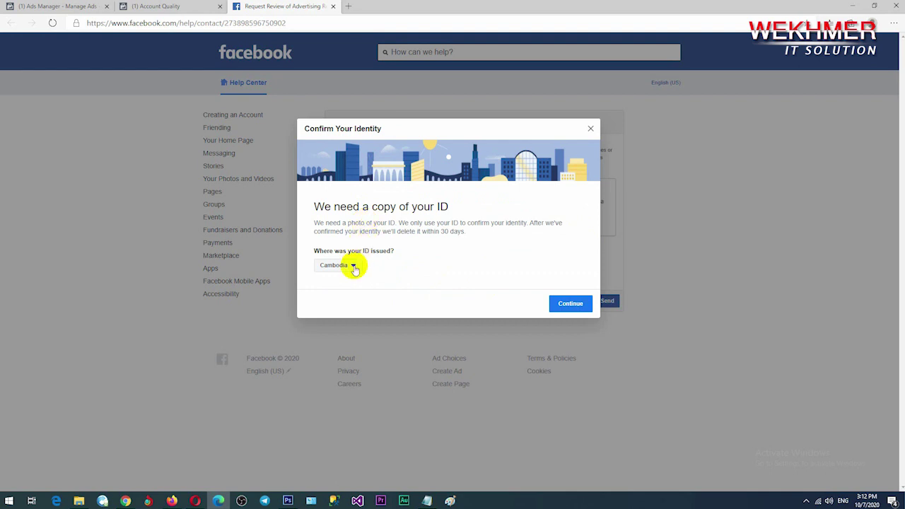
left_click(353, 266)
left_click(353, 266)
left_click(574, 305)
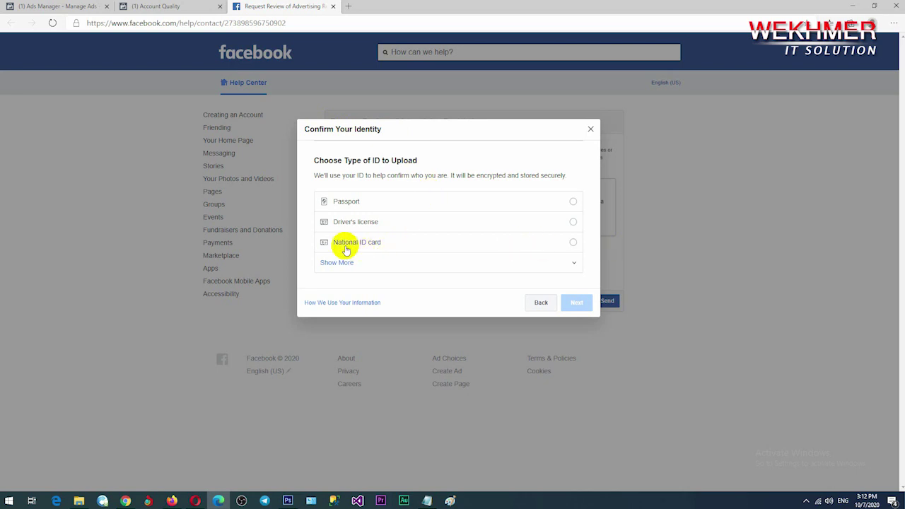
Step: Choose National ID card as the type of ID to upload, look through the other ID types and continue
left_click(572, 243)
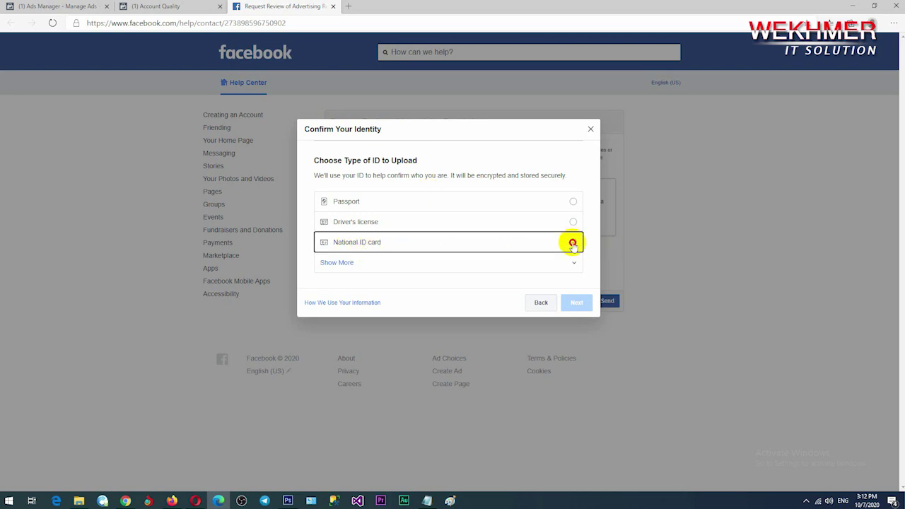
left_click(335, 262)
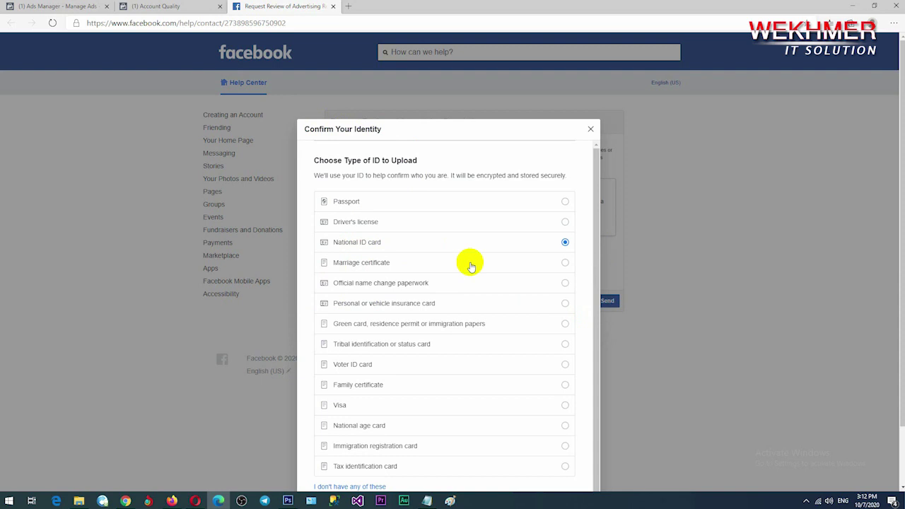
left_click_drag(596, 189, 586, 304)
triple_click(449, 126)
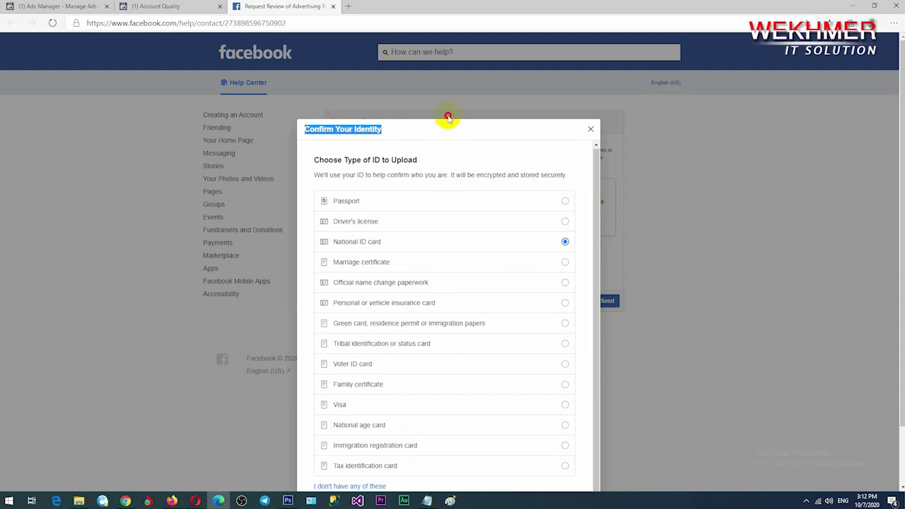
scroll(902, 168, "down", 1)
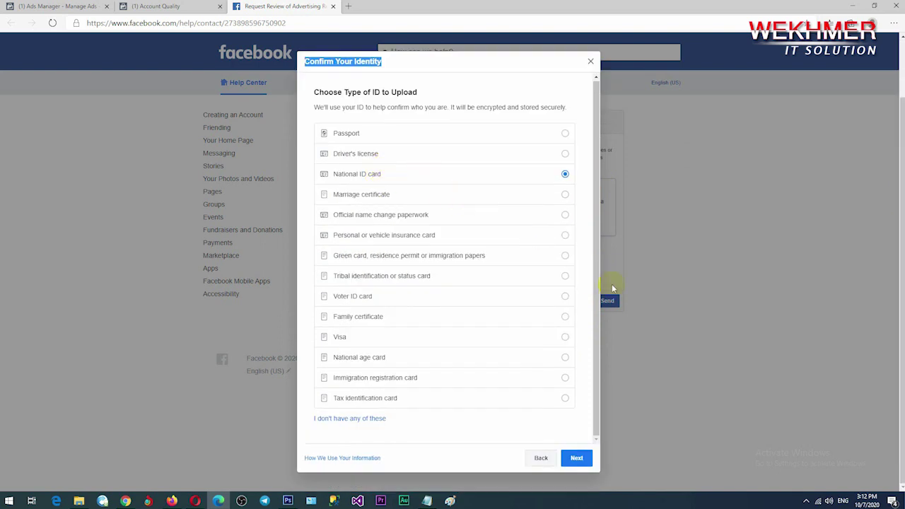
left_click(577, 457)
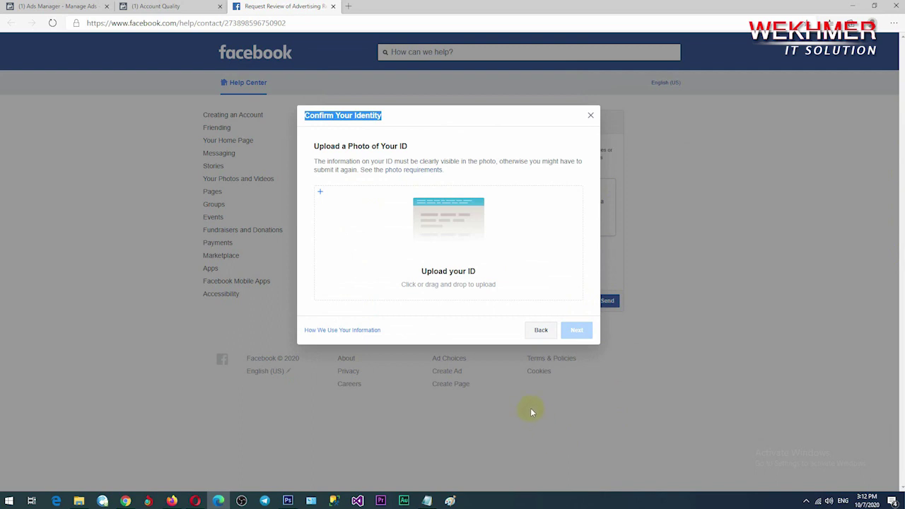
Step: Upload idcard.png as the photo of the ID, submit it and finish the identity confirmation
left_click(448, 234)
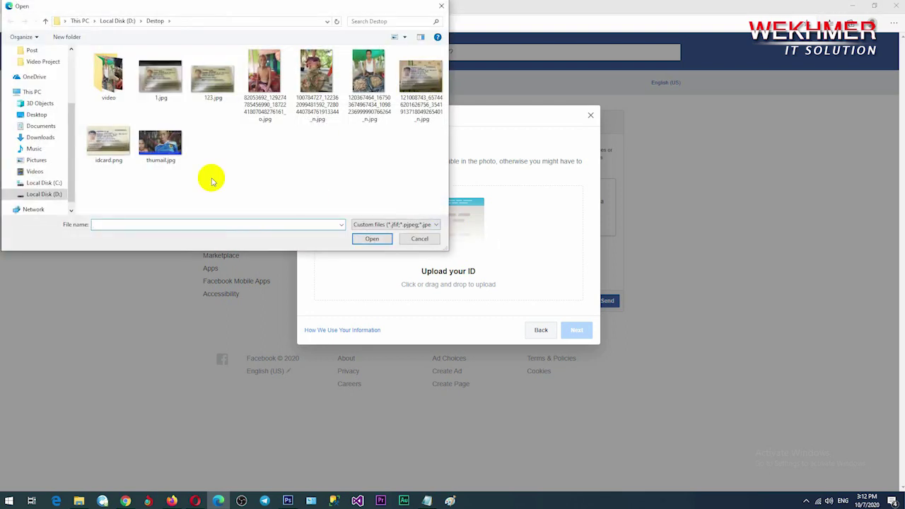
double_click(117, 144)
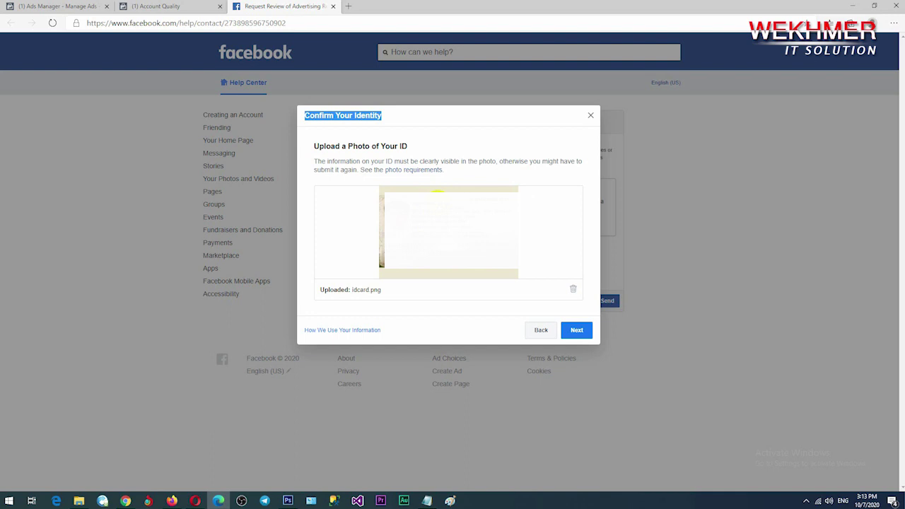
left_click(574, 331)
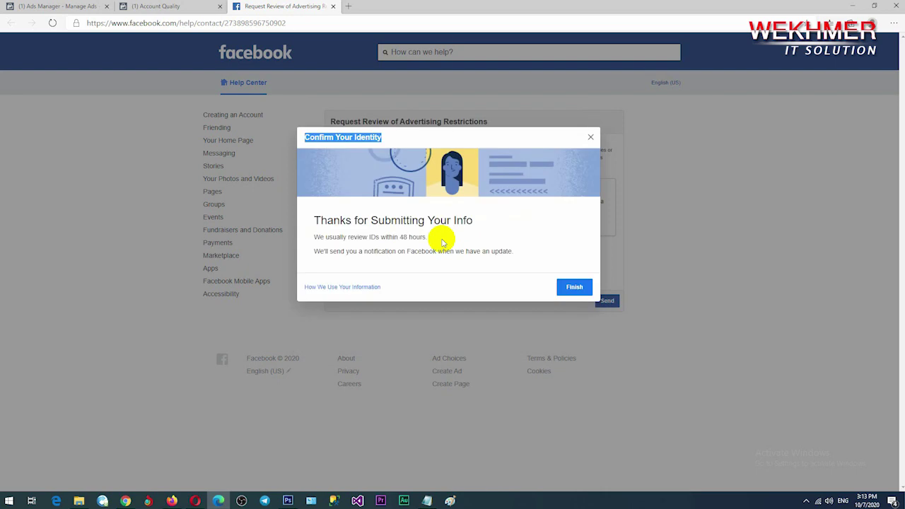
left_click(398, 134)
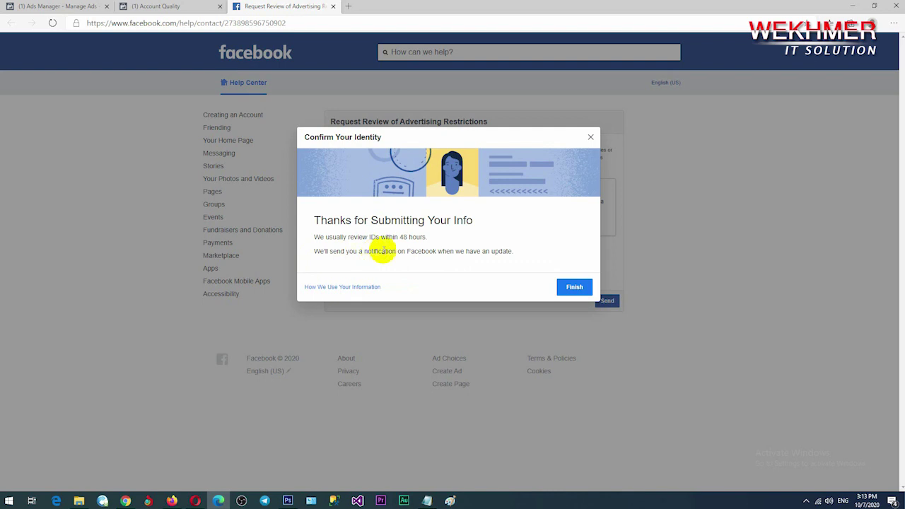
left_click(575, 286)
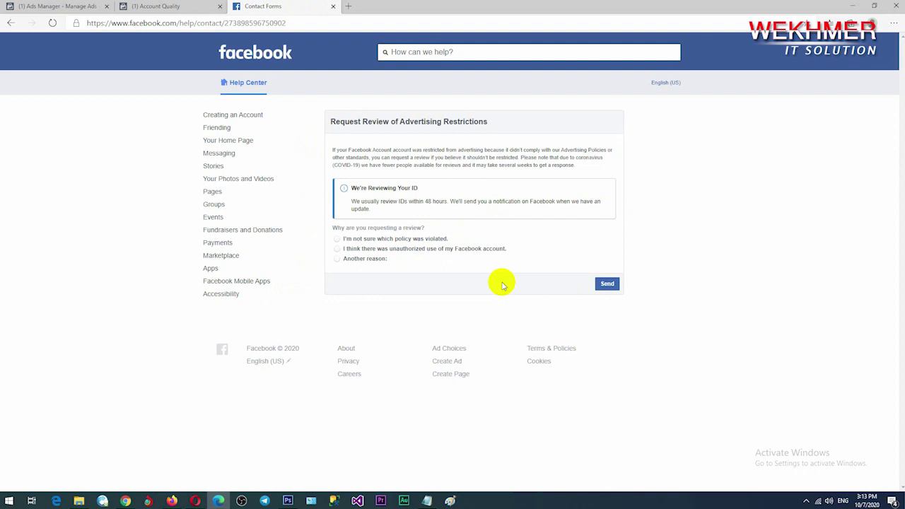
Step: Select Another reason and enter "Dear facebook admin. Please review my ad account. It was Advertising Restrictions. Big thank." as the explanation
left_click(372, 260)
left_click_drag(473, 282, 614, 361)
left_click(450, 288)
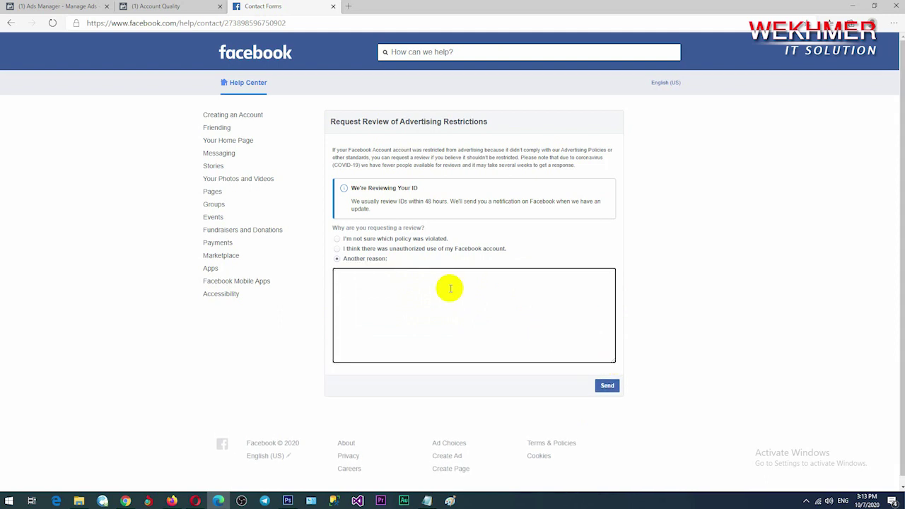
type("Dear facebook admin. Please review my ad")
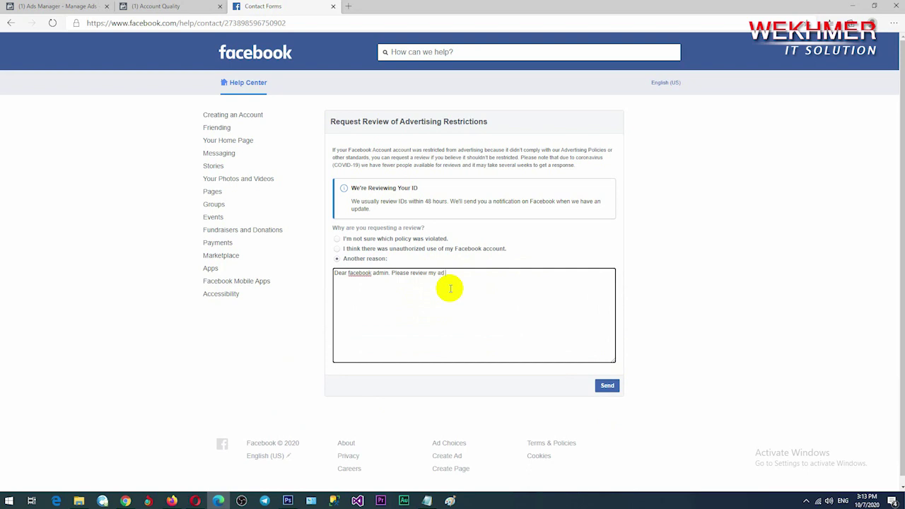
type(" account. It was.")
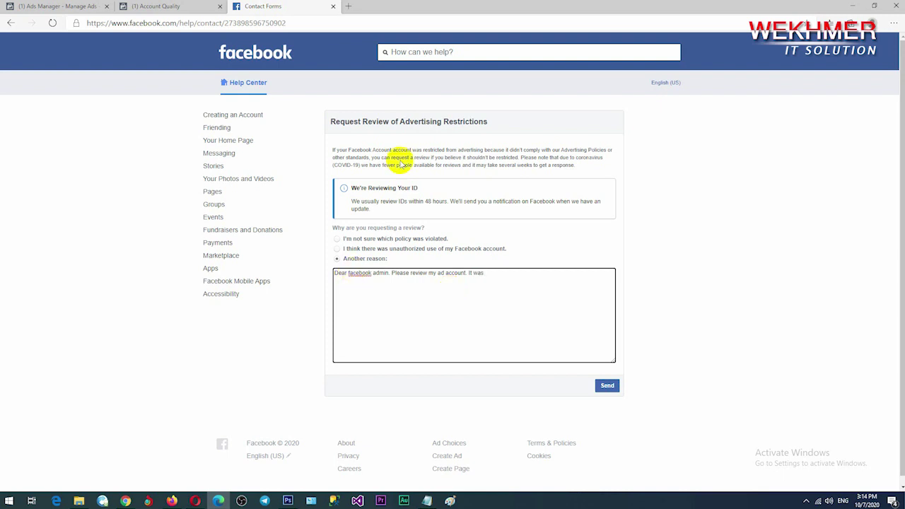
left_click_drag(400, 121, 506, 119)
key("ctrl+c")
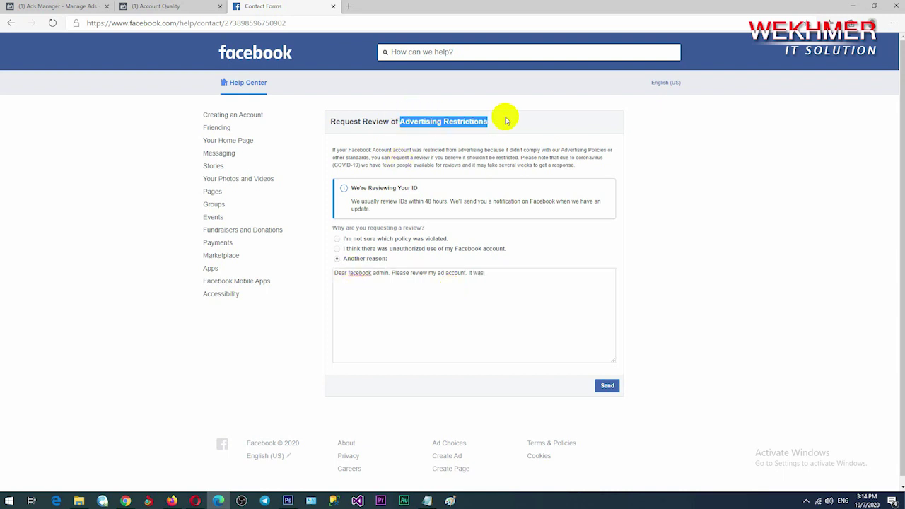
left_click(517, 277)
key("ctrl+v")
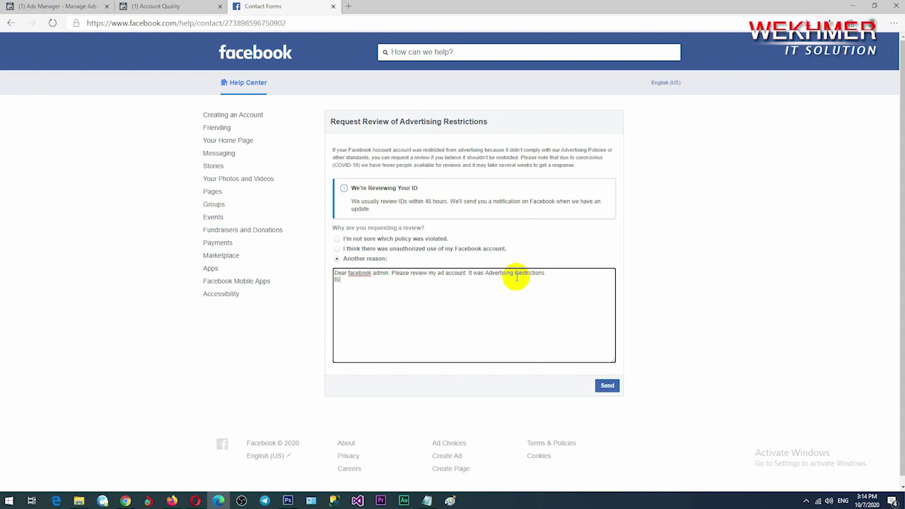
type("thank")
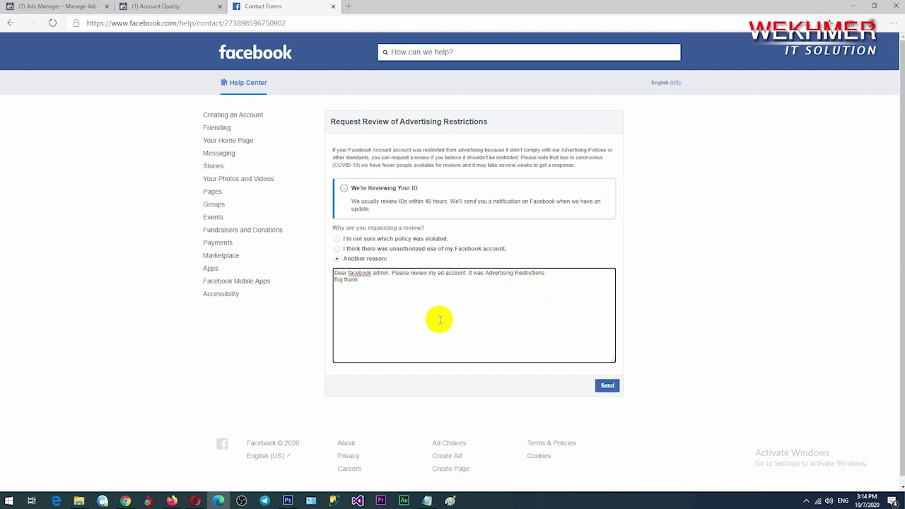
Step: Try to send the review request for the advertising restrictions and read the response
left_click(605, 387)
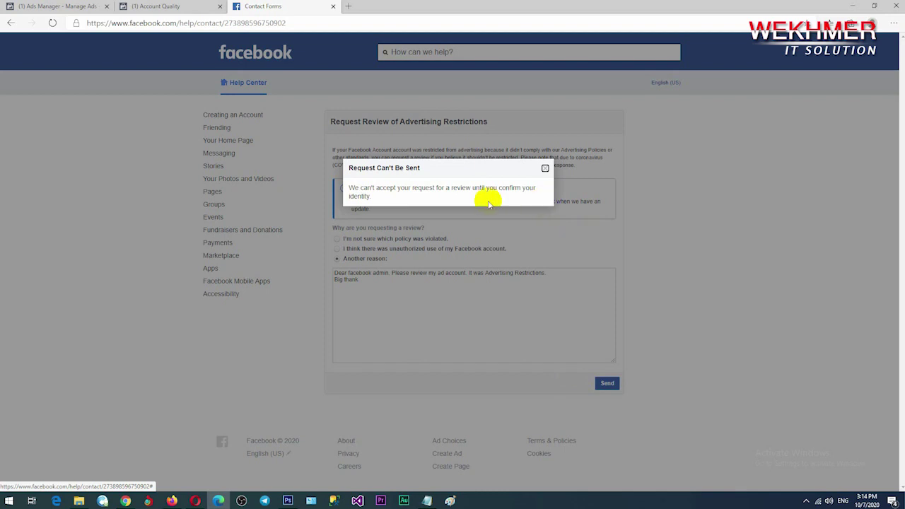
left_click(353, 187)
left_click_drag(354, 188, 386, 196)
left_click(407, 199)
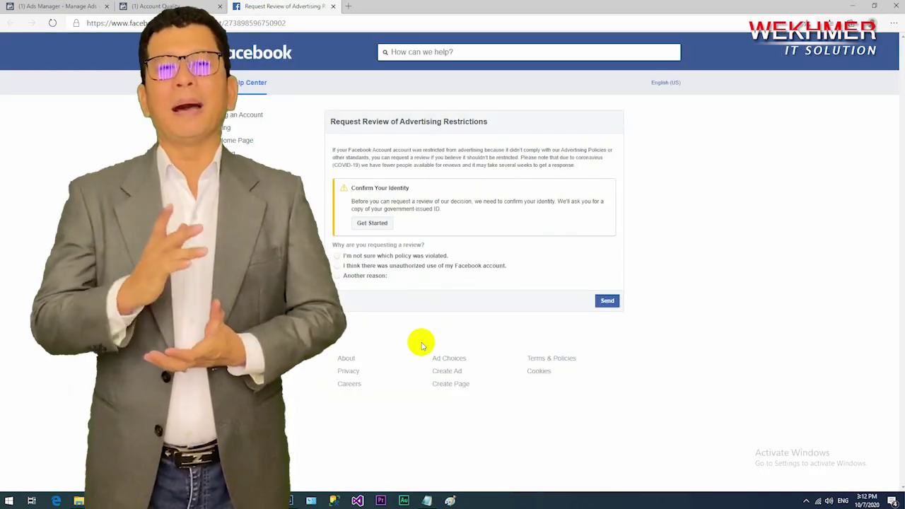
Step: Begin confirming the identity again from the review form, keeping Cambodia as the ID's issuing country
left_click(369, 223)
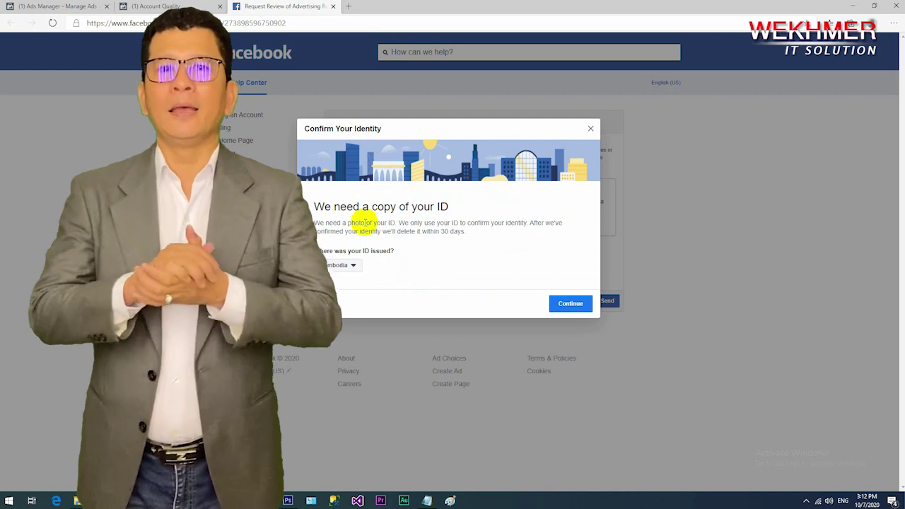
left_click(354, 266)
left_click(351, 264)
left_click(571, 304)
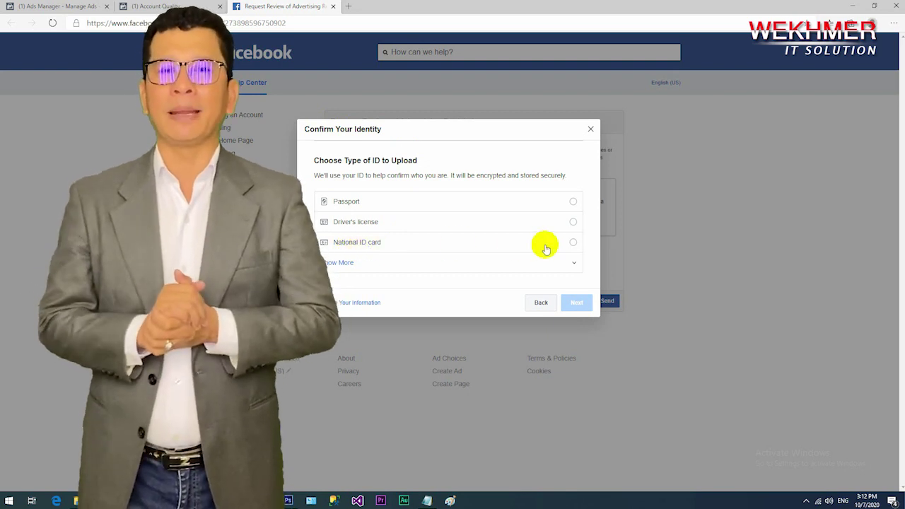
Step: Choose National ID card as the type of ID, show the full list of accepted ID types and continue to the photo upload
left_click(573, 242)
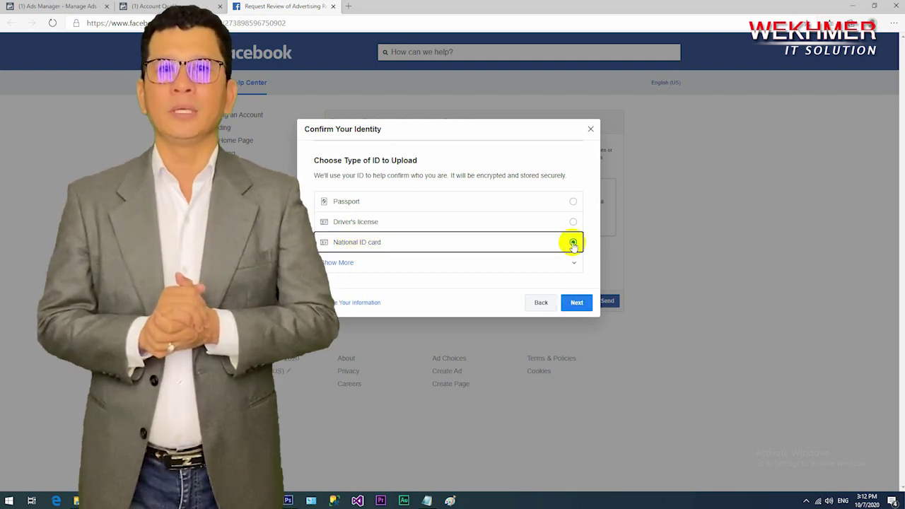
left_click(337, 263)
left_click_drag(591, 208, 590, 353)
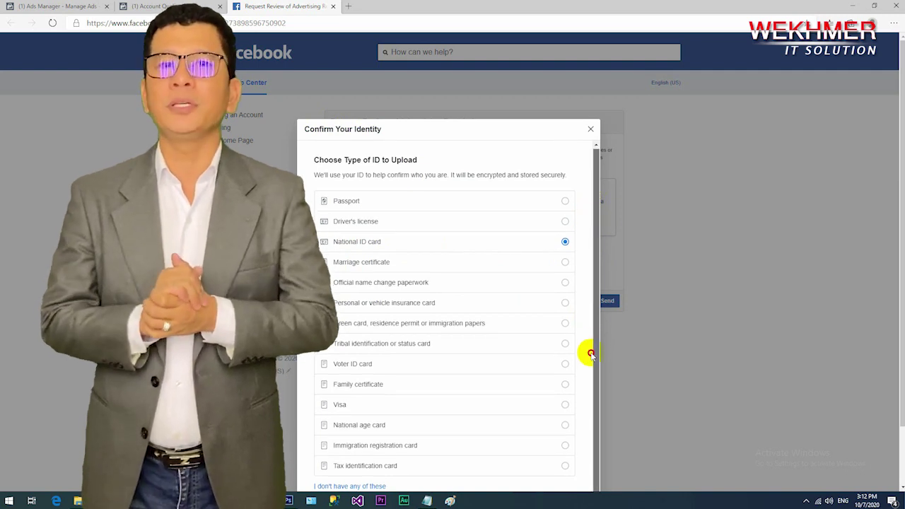
triple_click(448, 126)
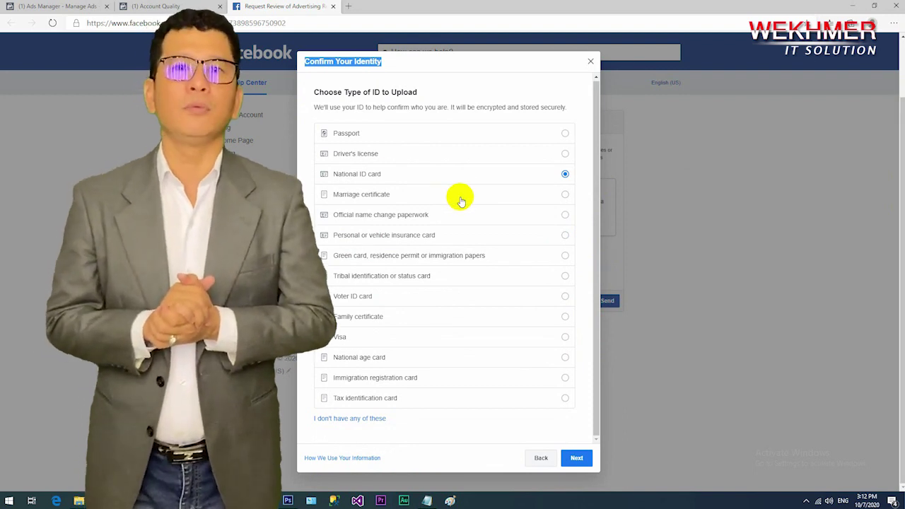
left_click(577, 457)
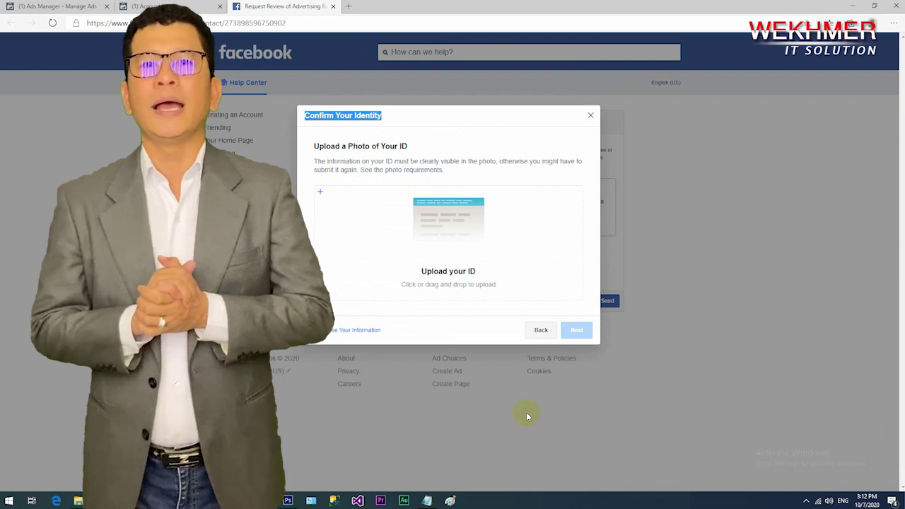
Step: Upload idcard.png as the photo of the ID, submit it and finish the identity confirmation
left_click(448, 237)
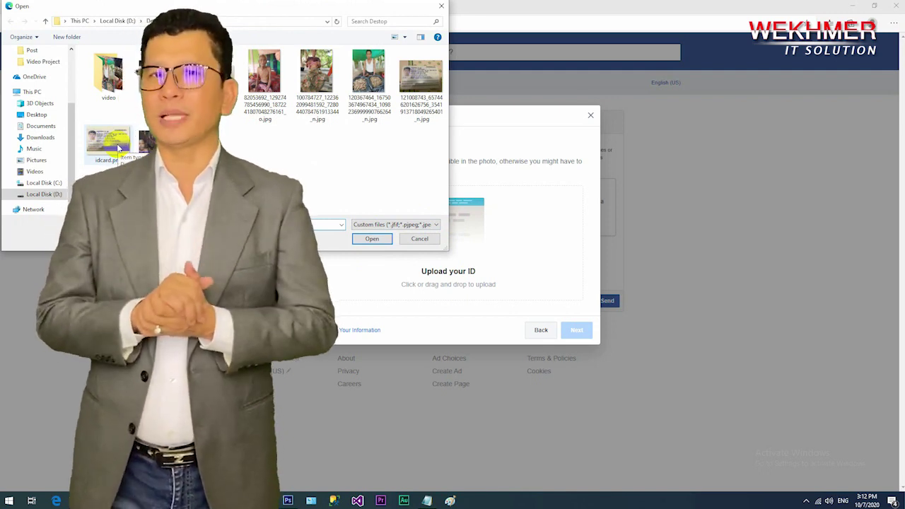
double_click(118, 147)
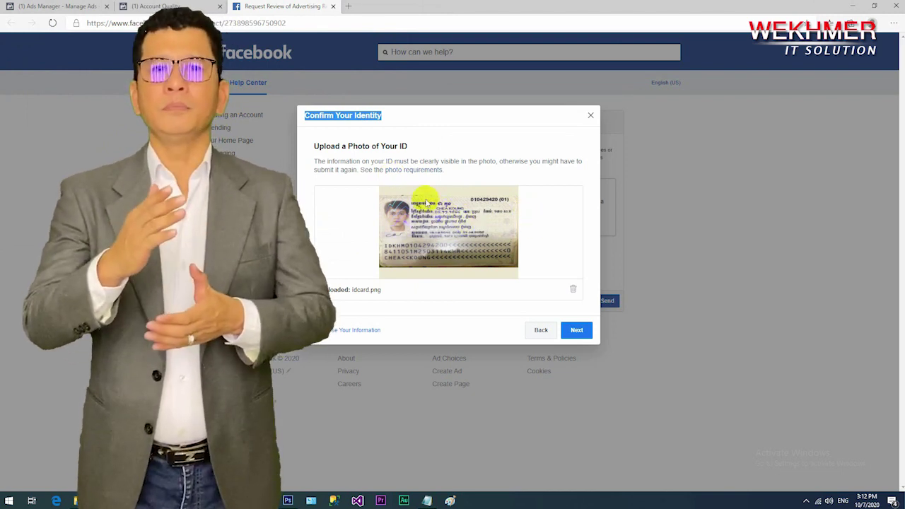
left_click(573, 334)
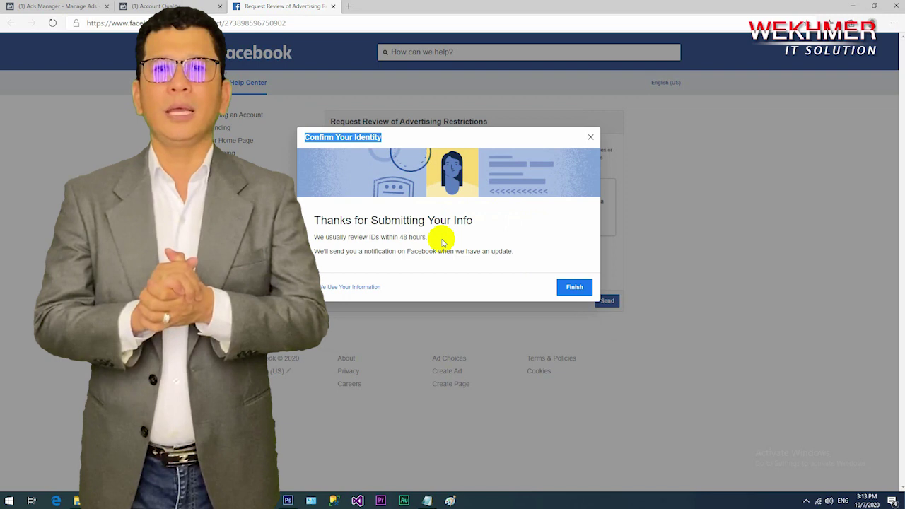
left_click(396, 137)
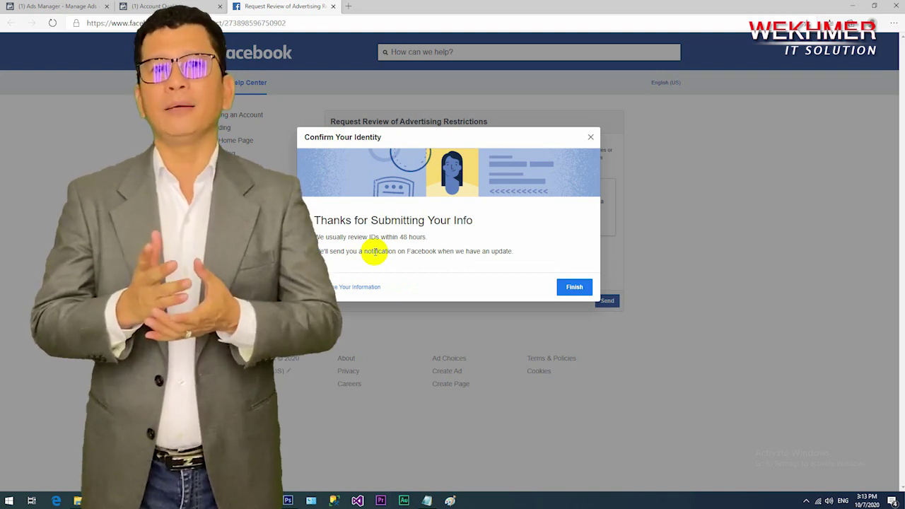
left_click(574, 286)
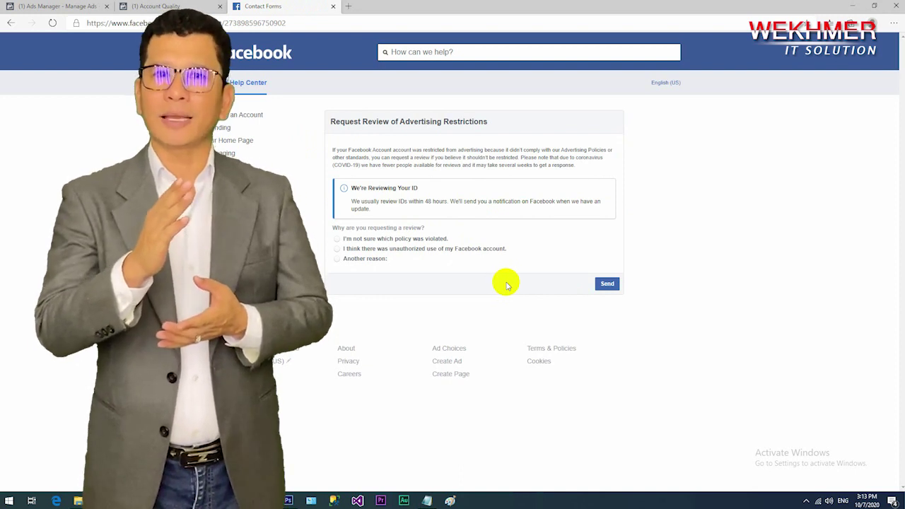
Step: Select Another reason, enlarge its text box and enter "Dear facebook admin. Please review my ad account. It was"
left_click(372, 260)
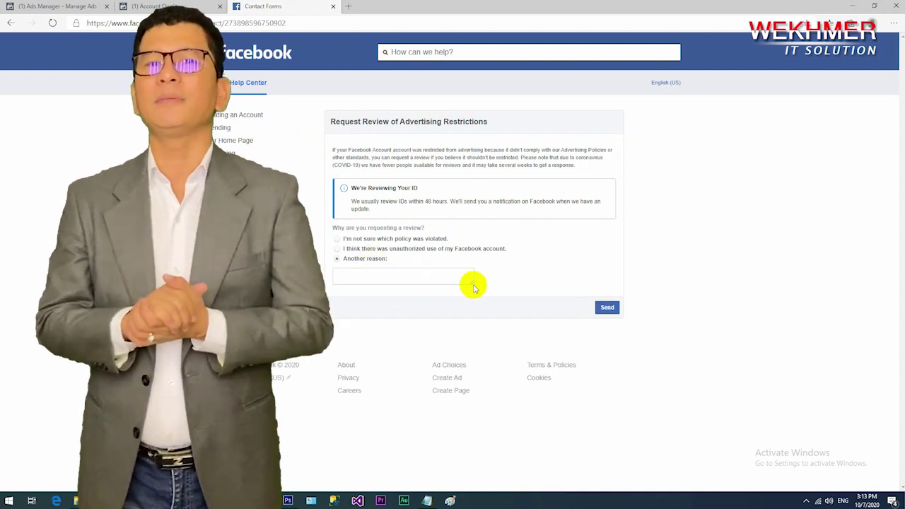
left_click_drag(472, 282, 612, 360)
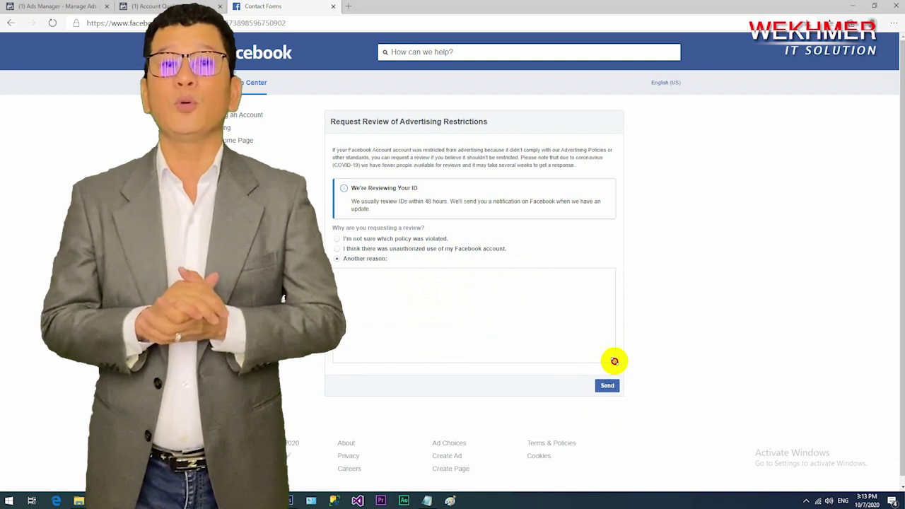
left_click(448, 287)
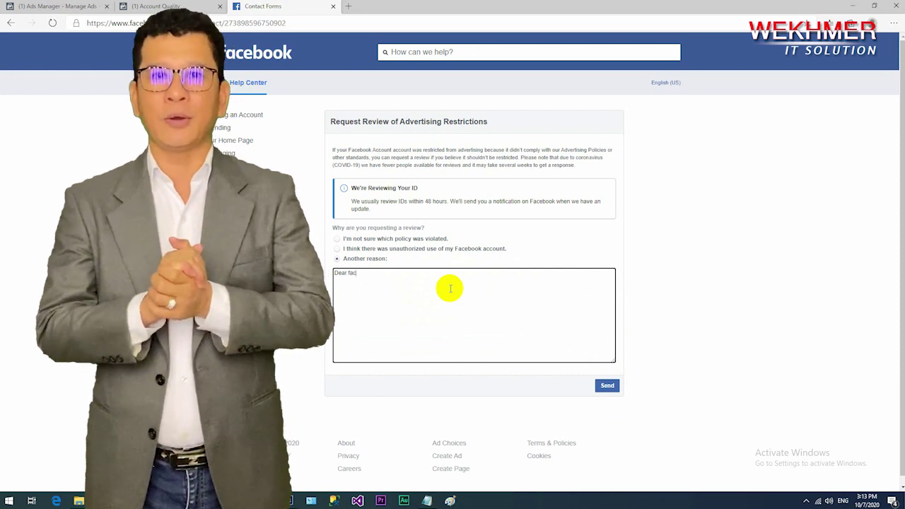
type("ook a")
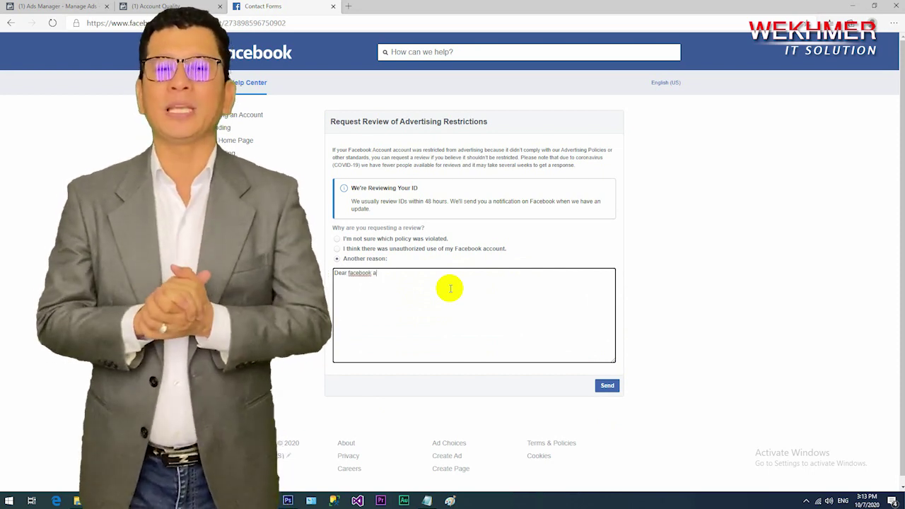
type("dmin. Ple")
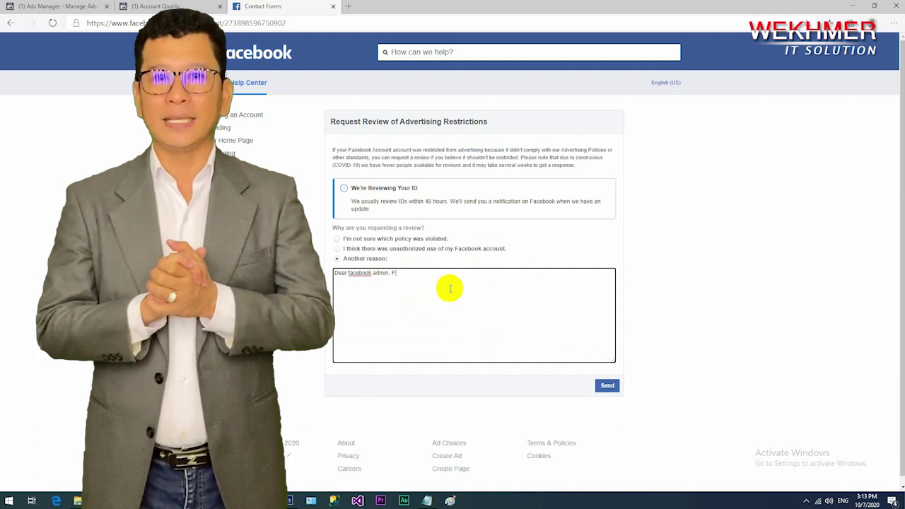
type("ase review my")
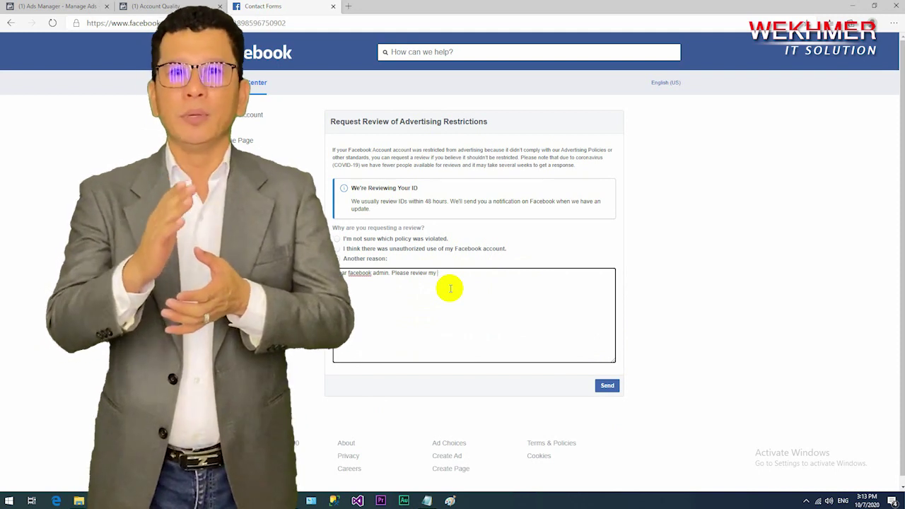
type(" pad account. It was")
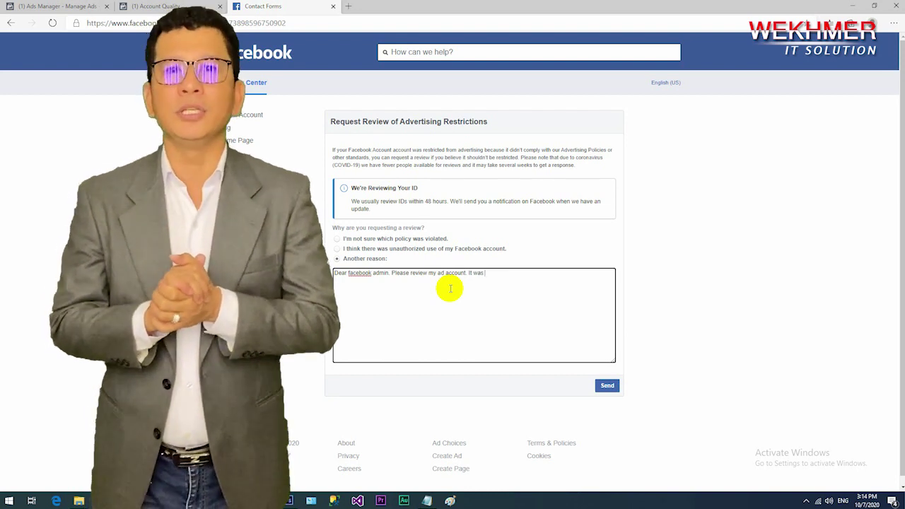
Step: Complete the explanation with "Advertising Restrictions" copied from the form title and "Big thank" on a new line, and try to send the request
left_click_drag(400, 122, 506, 119)
key("ctrl+c")
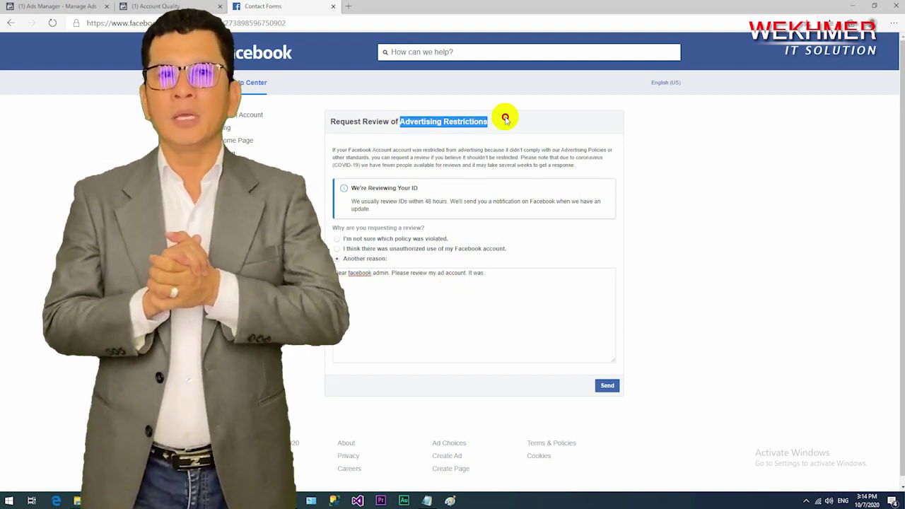
left_click(517, 277)
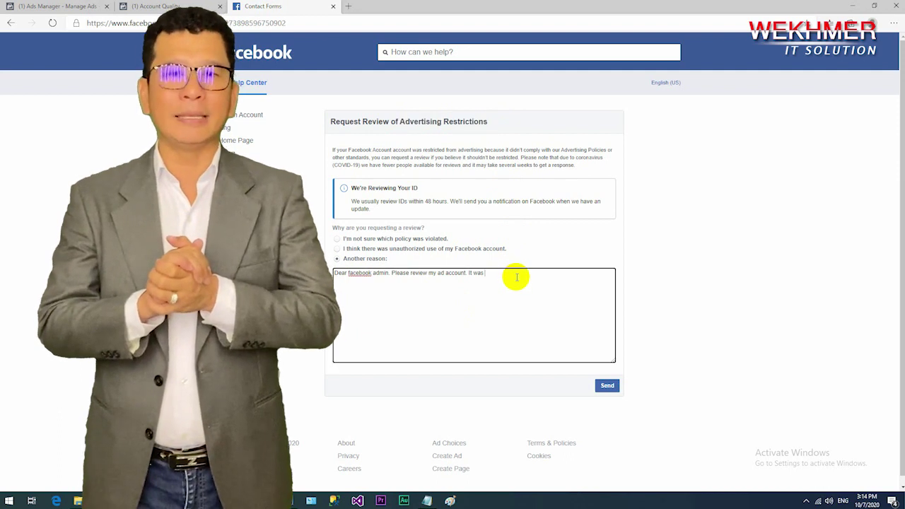
key("ctrl+v")
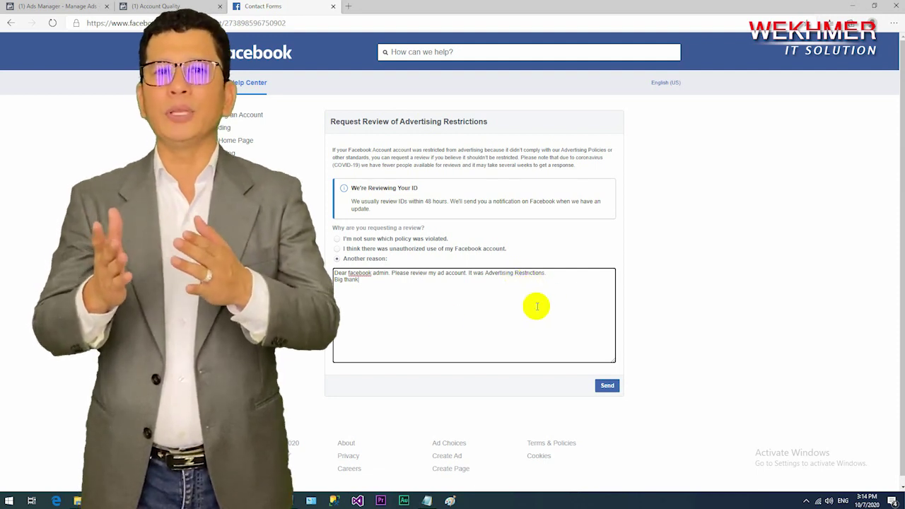
left_click(605, 388)
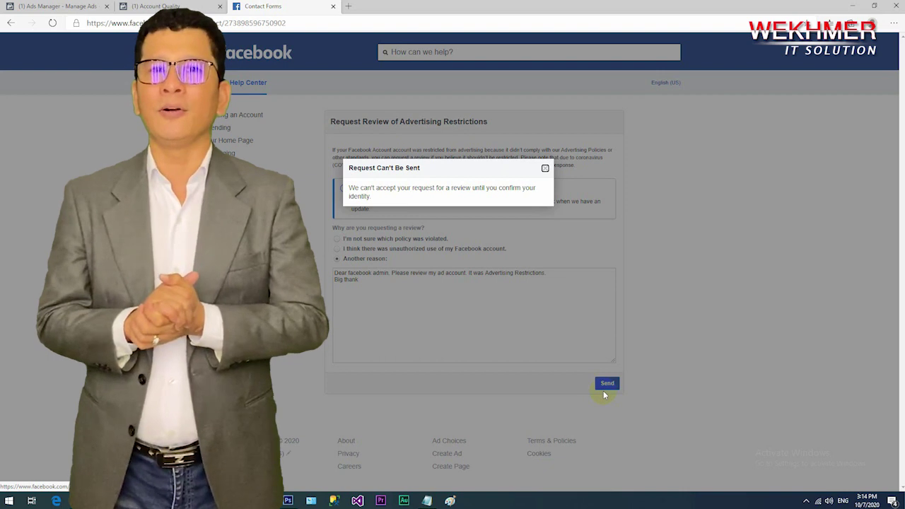